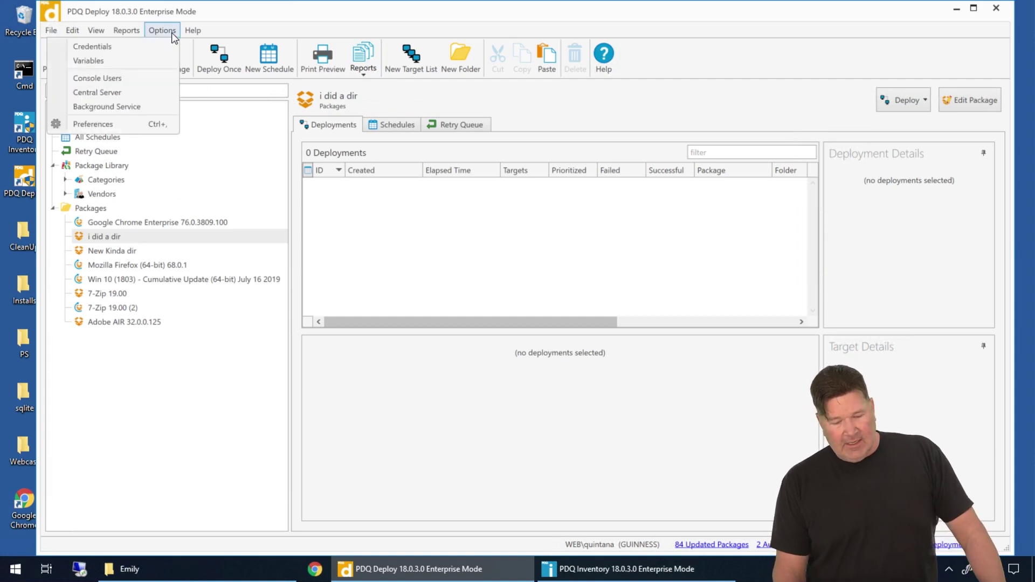
# - Open the Performance preferences, which show concurrent target limits of 8 and 32
pyautogui.click(117, 121)
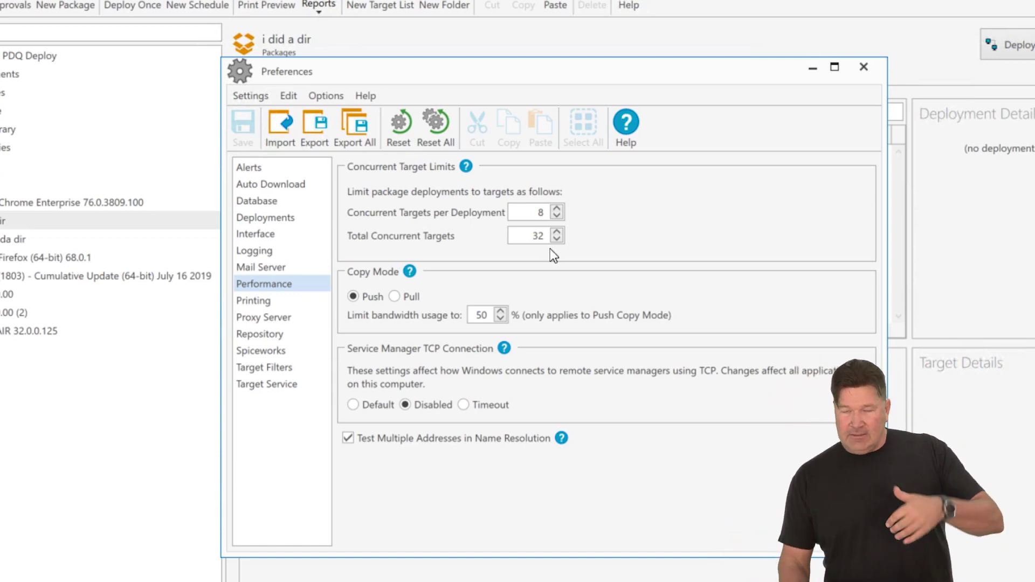
# - Change the concurrent target limits to 4 per deployment and 5 total, save, and close Preferences
pyautogui.doubleClick(546, 213)
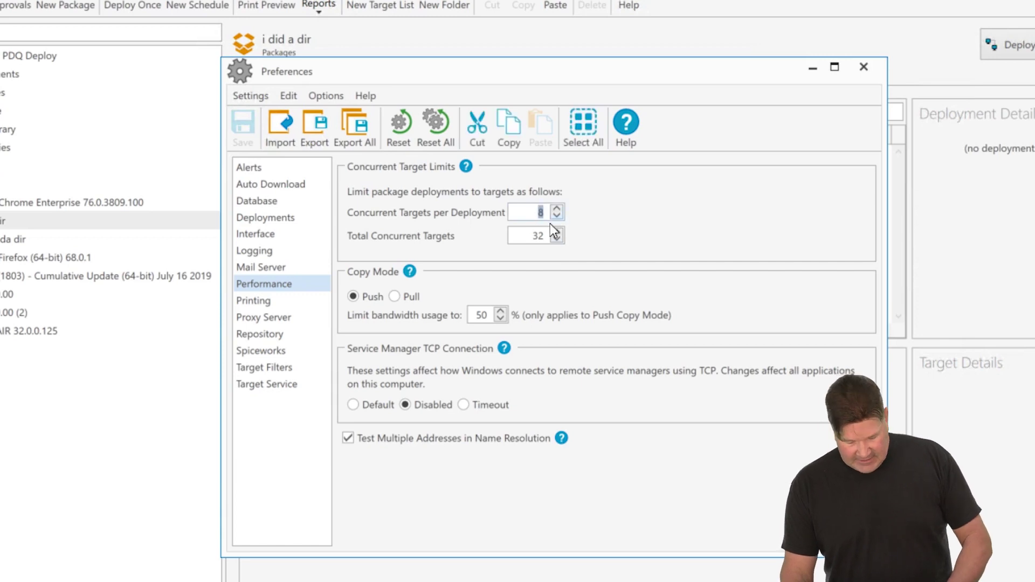
pyautogui.write('4')
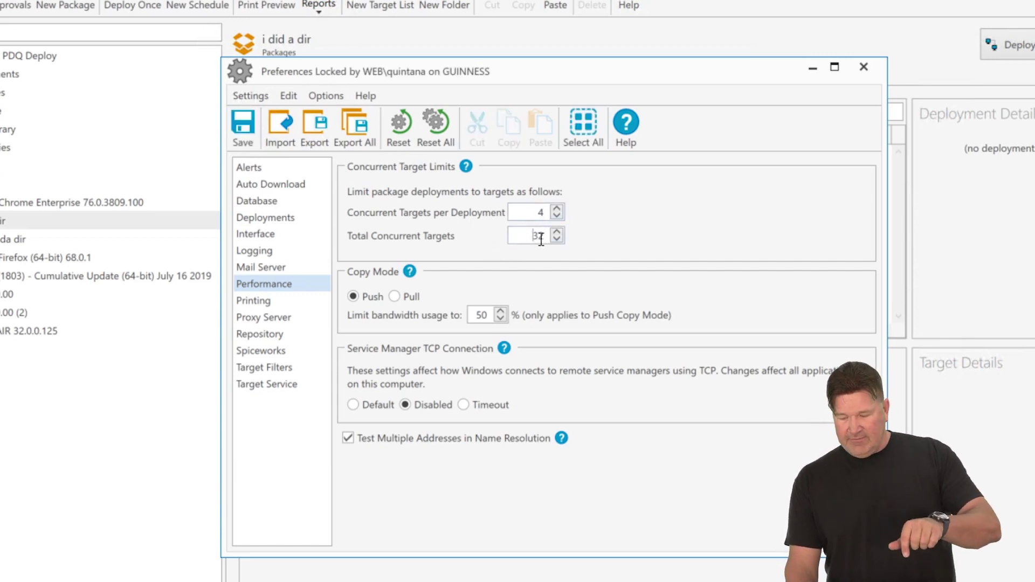
pyautogui.doubleClick(540, 237)
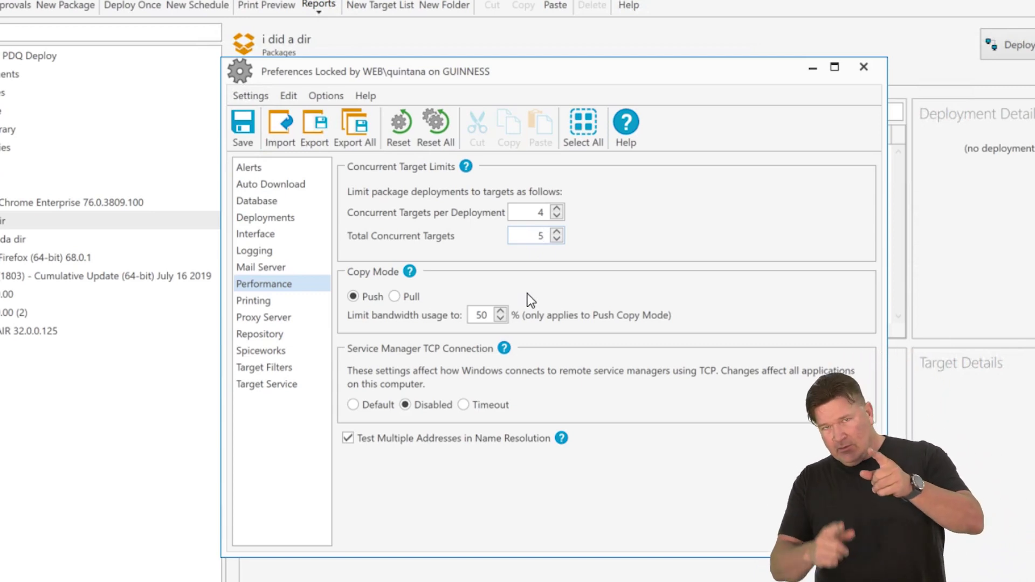
pyautogui.click(244, 125)
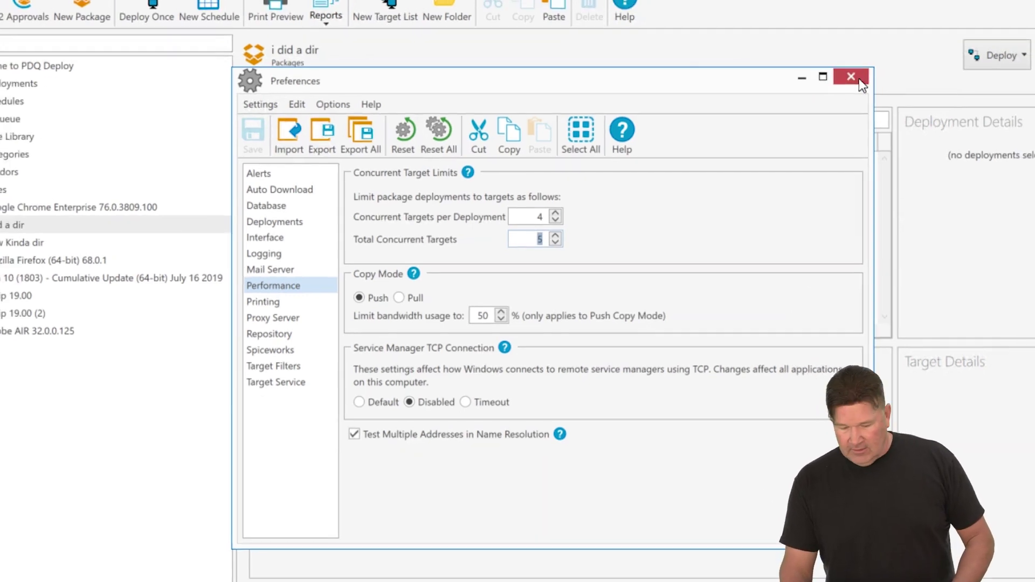
pyautogui.click(857, 79)
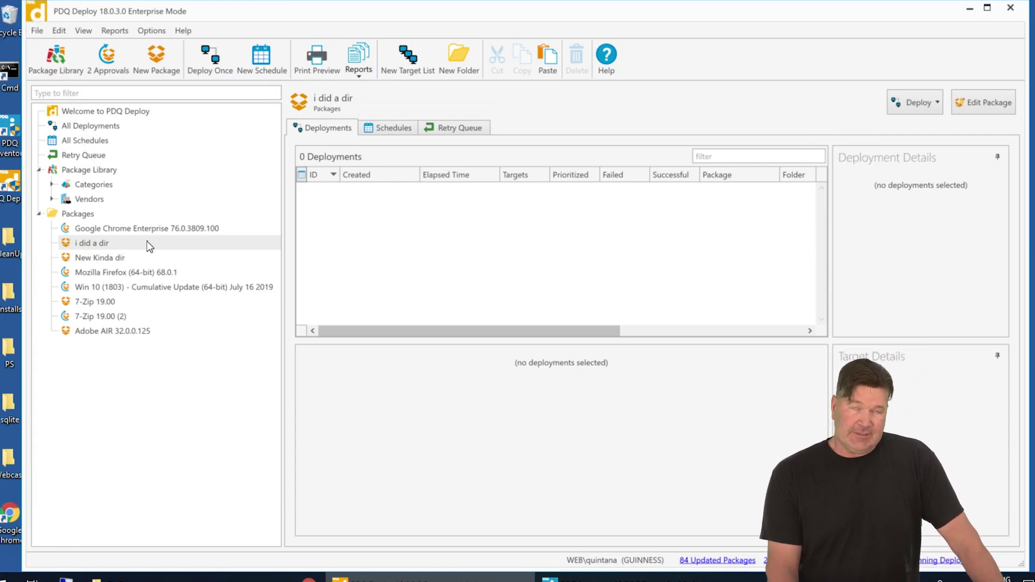
# - Deploy 'i did a dir' once to the 17 computers in the Chrome Enterprise (Old) collection
pyautogui.click(147, 241)
pyautogui.rightClick(151, 241)
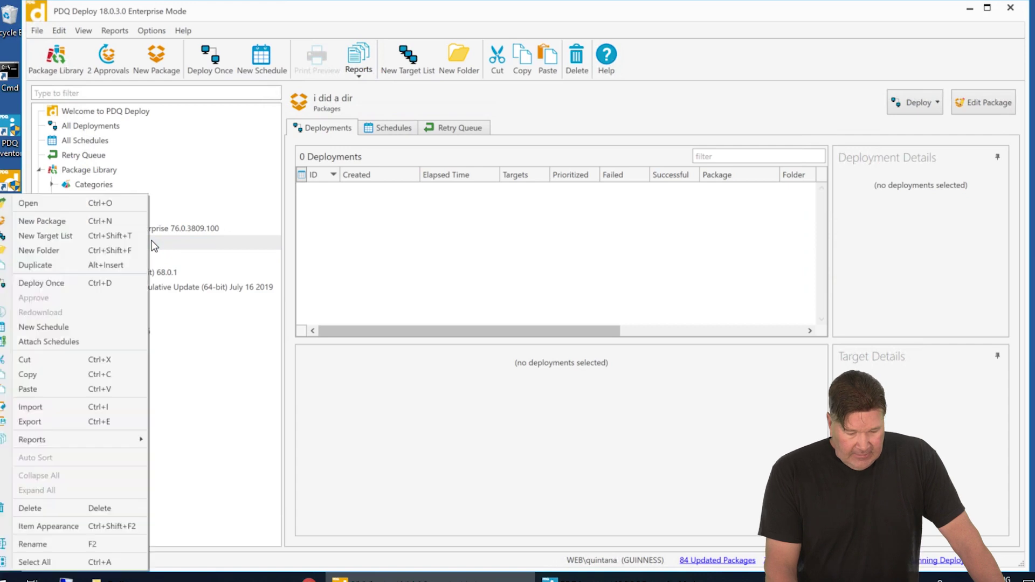
pyautogui.click(51, 283)
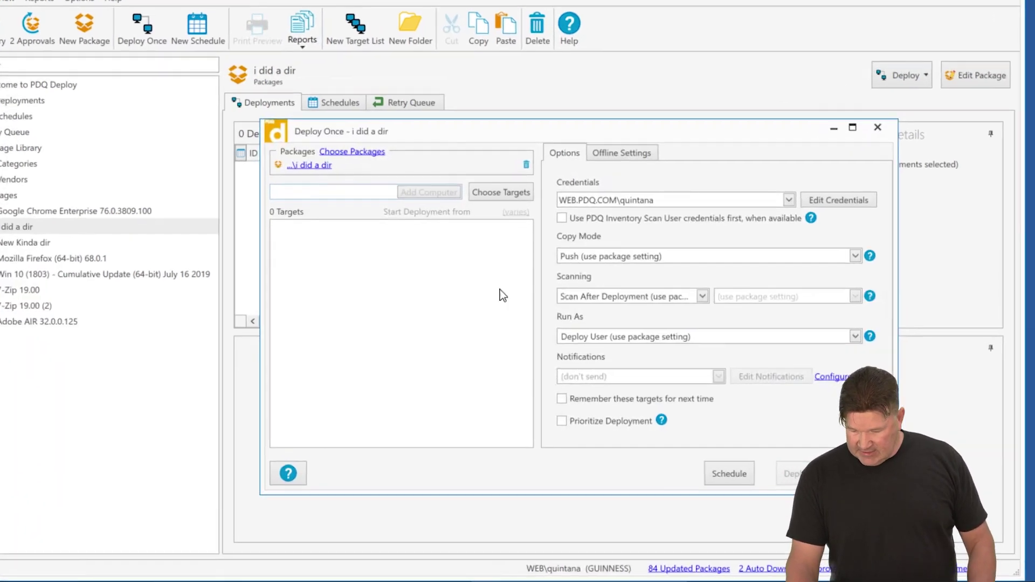
pyautogui.click(500, 193)
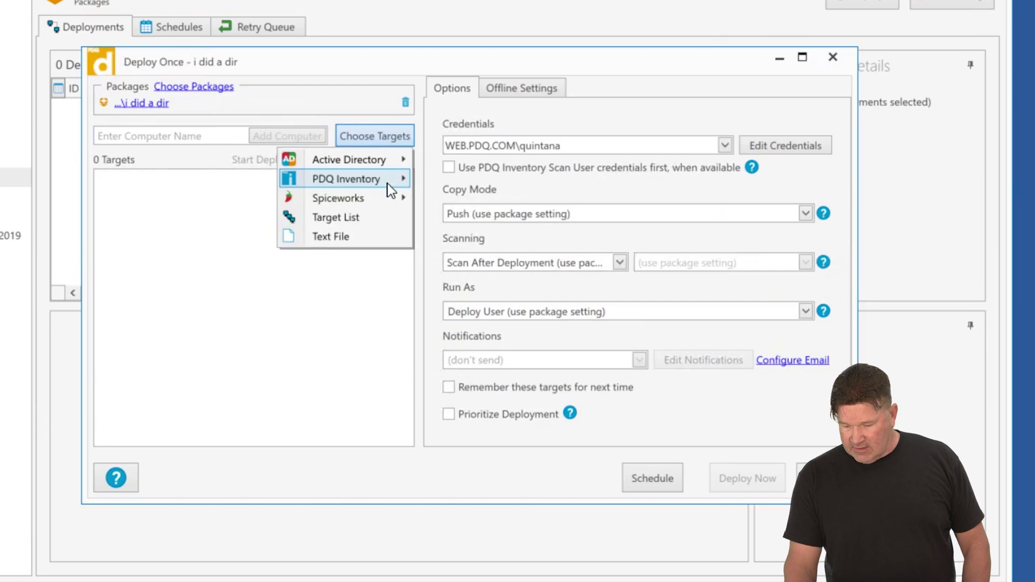
pyautogui.moveTo(387, 183)
pyautogui.click(231, 185)
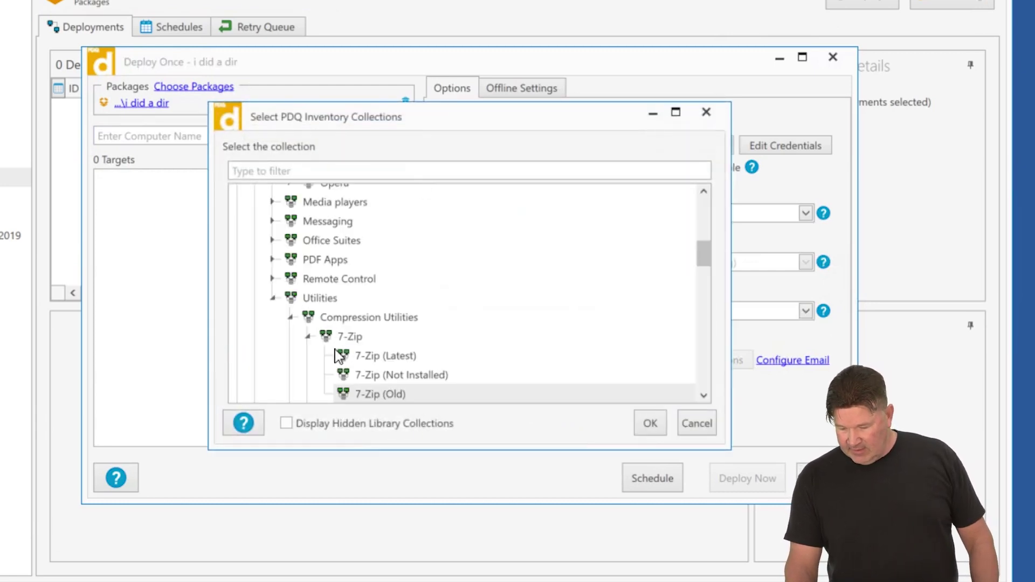
pyautogui.scroll(3, 425, 296)
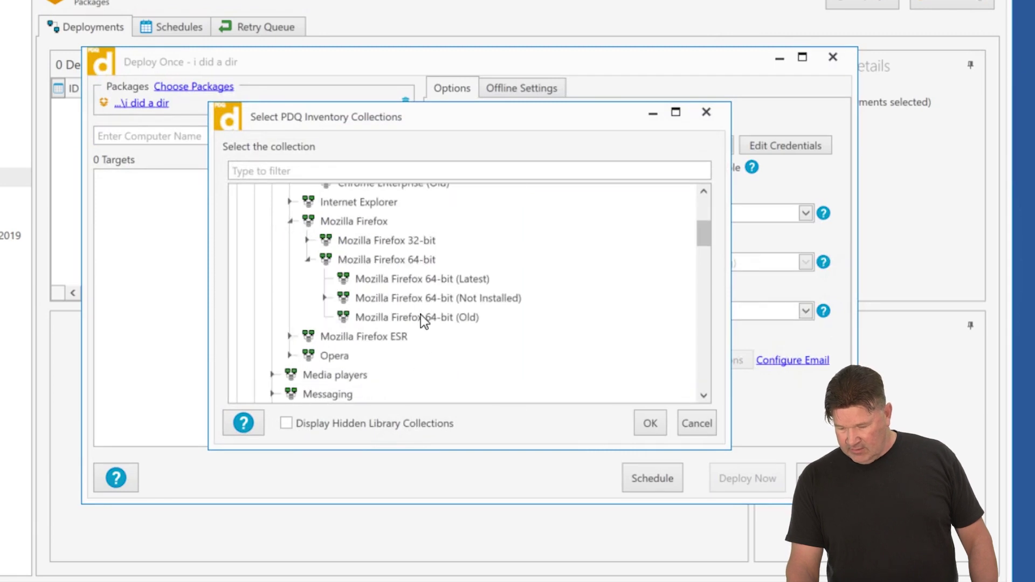
pyautogui.scroll(1, 429, 291)
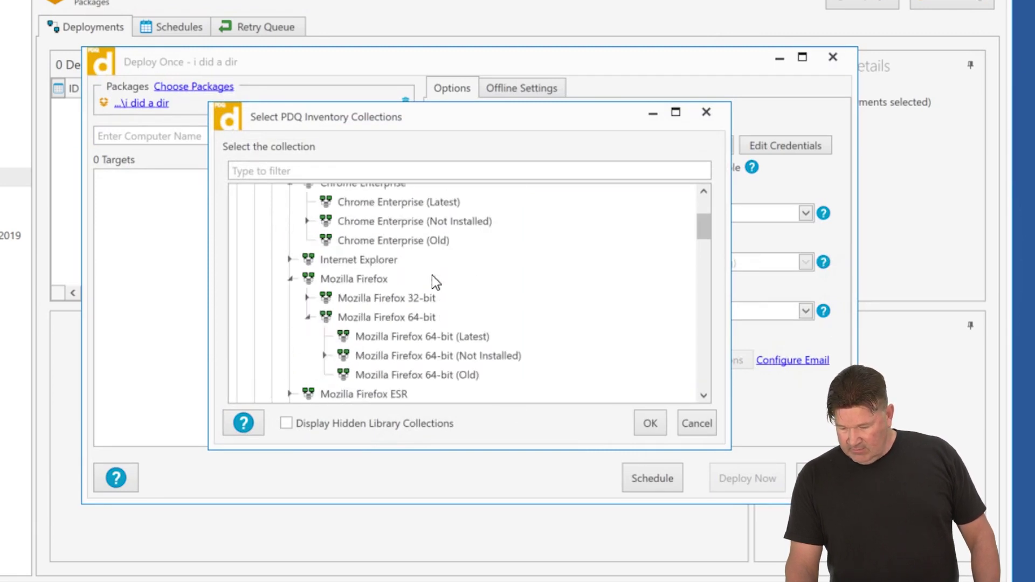
pyautogui.click(393, 241)
pyautogui.click(650, 423)
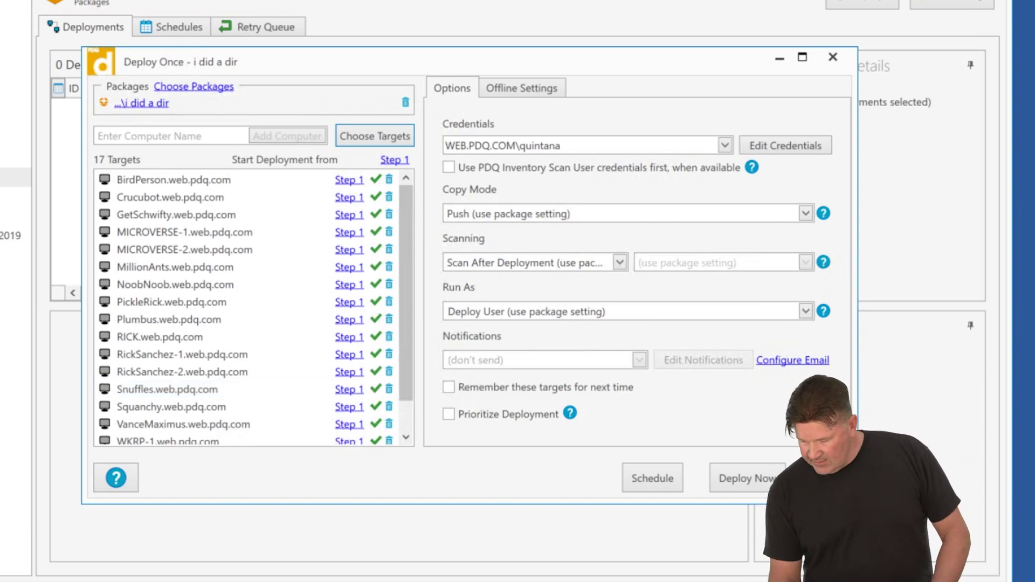
pyautogui.click(754, 482)
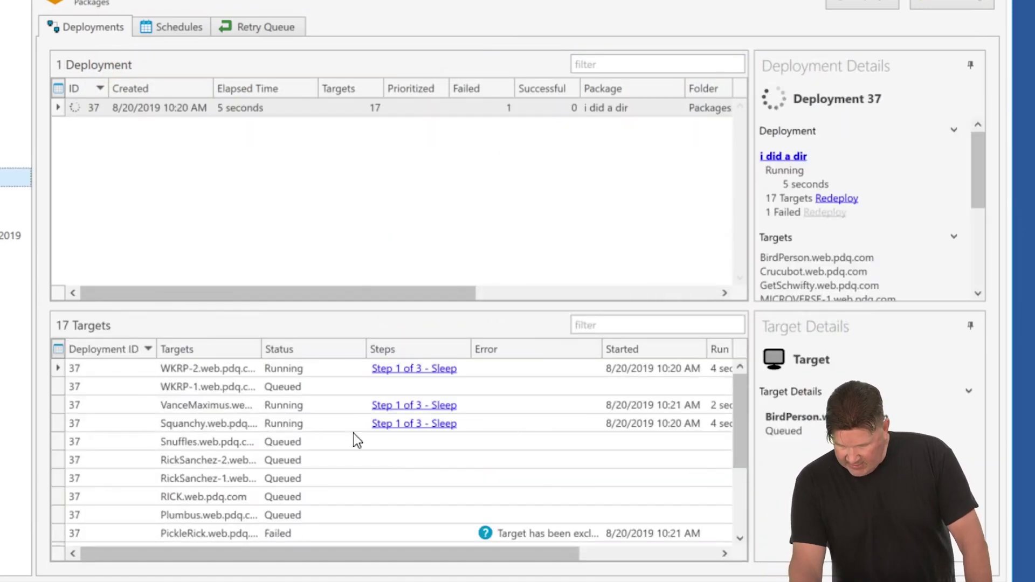
# - Prioritize the MICROVERSE-2 target in the running deployment
pyautogui.scroll(-3, 377, 436)
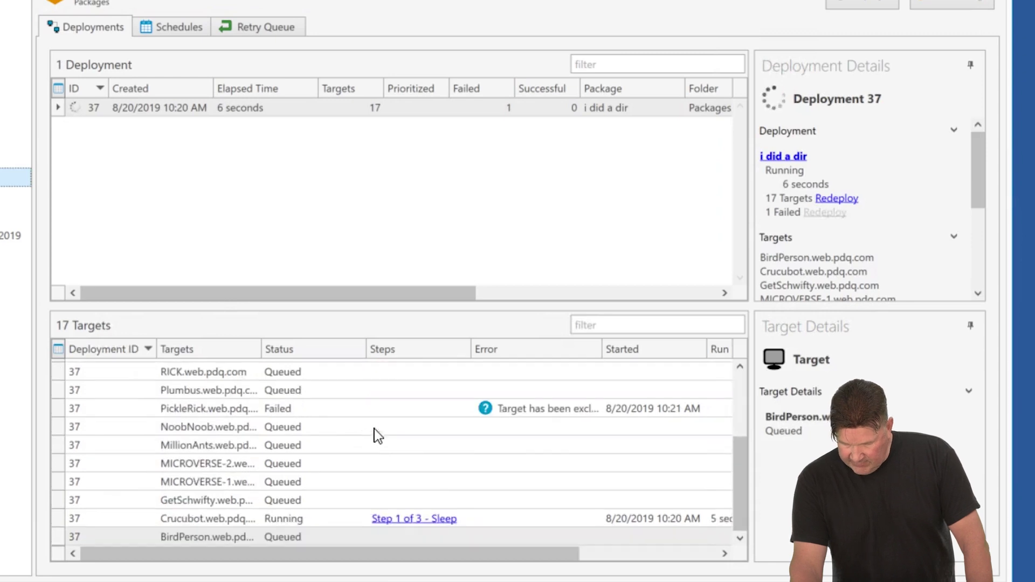
pyautogui.click(224, 466)
pyautogui.rightClick(224, 466)
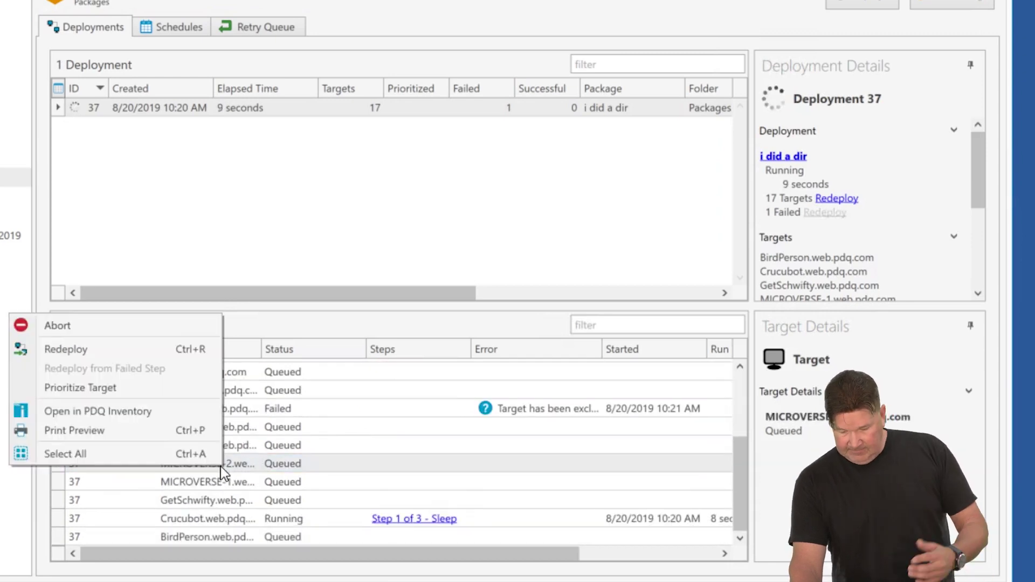
pyautogui.click(109, 388)
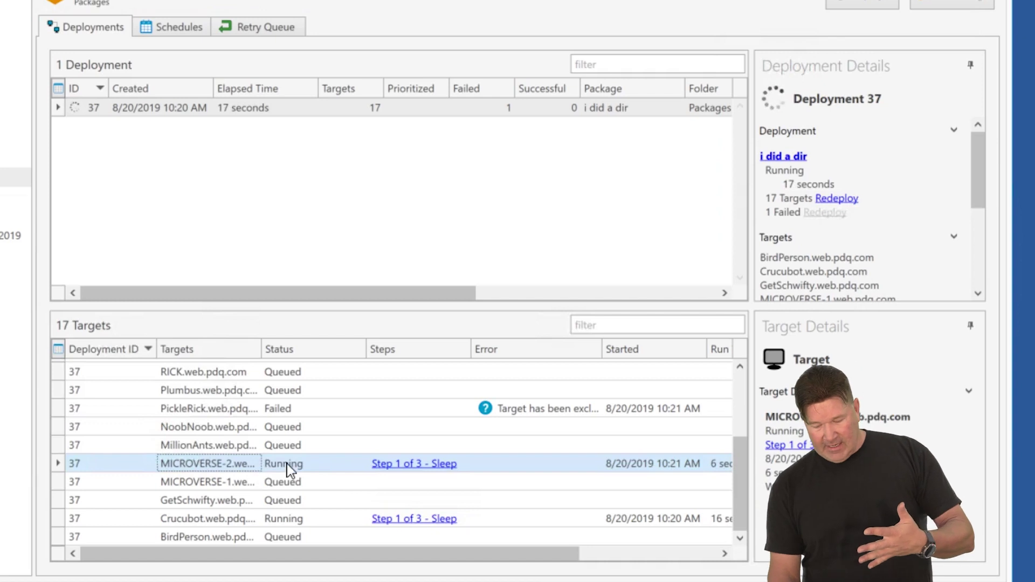
# - Prioritize the queued MICROVERSE-1 target so it moves to the front
pyautogui.click(238, 485)
pyautogui.rightClick(238, 485)
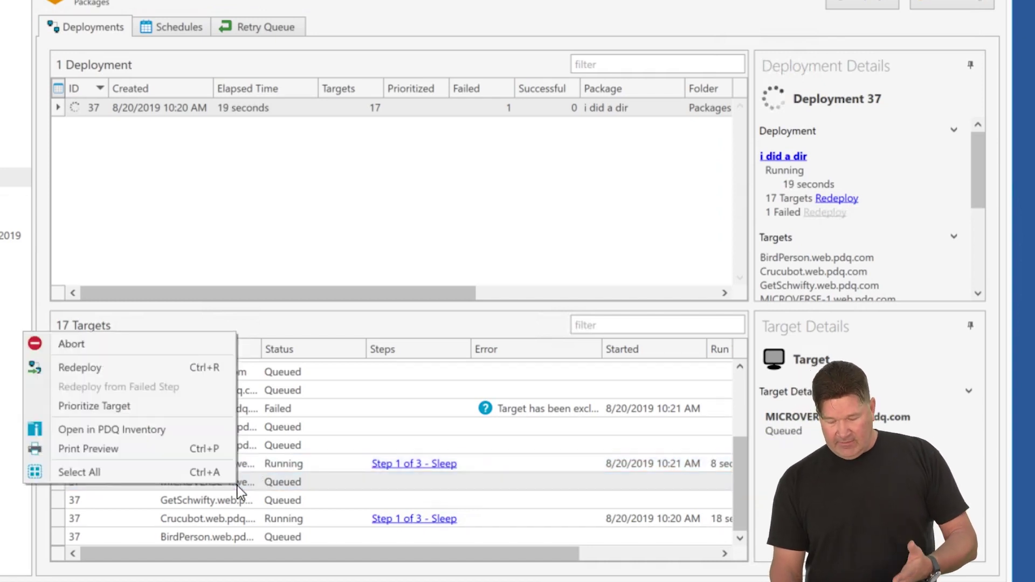
pyautogui.click(137, 405)
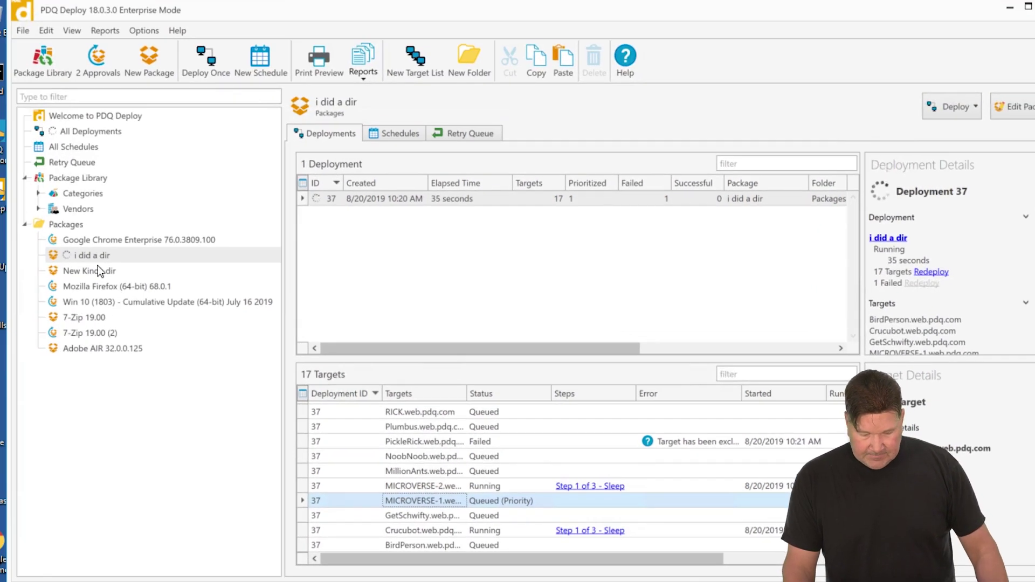
# - Launch a prioritized one-time deployment of New Kinda dir to the local computer '.'
pyautogui.click(92, 271)
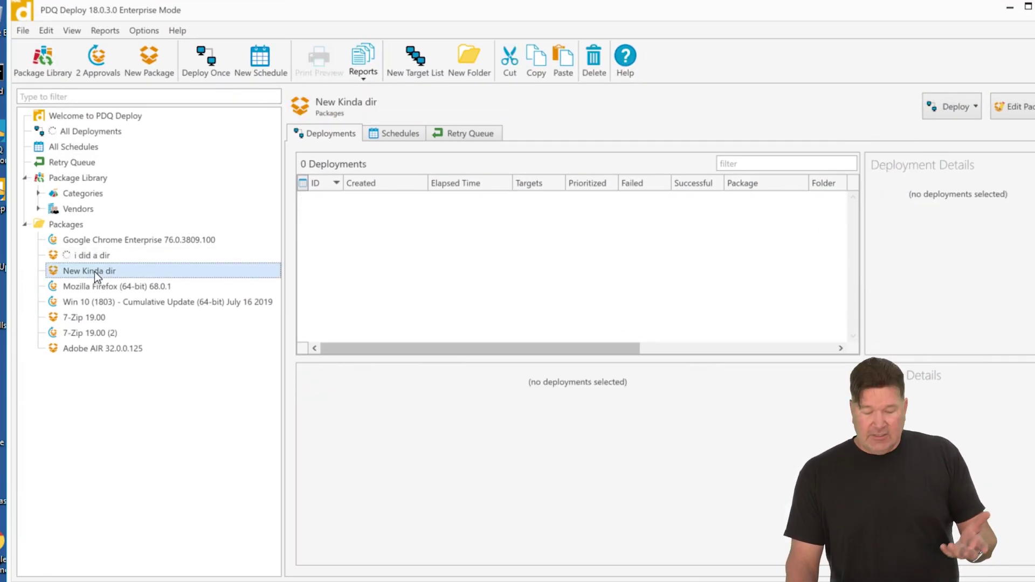
pyautogui.rightClick(98, 274)
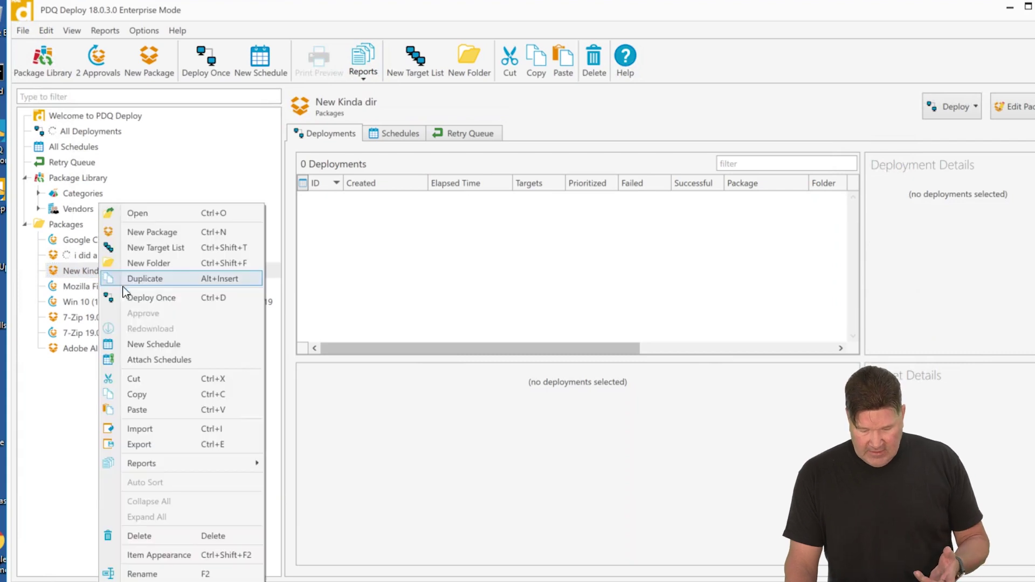
pyautogui.click(139, 298)
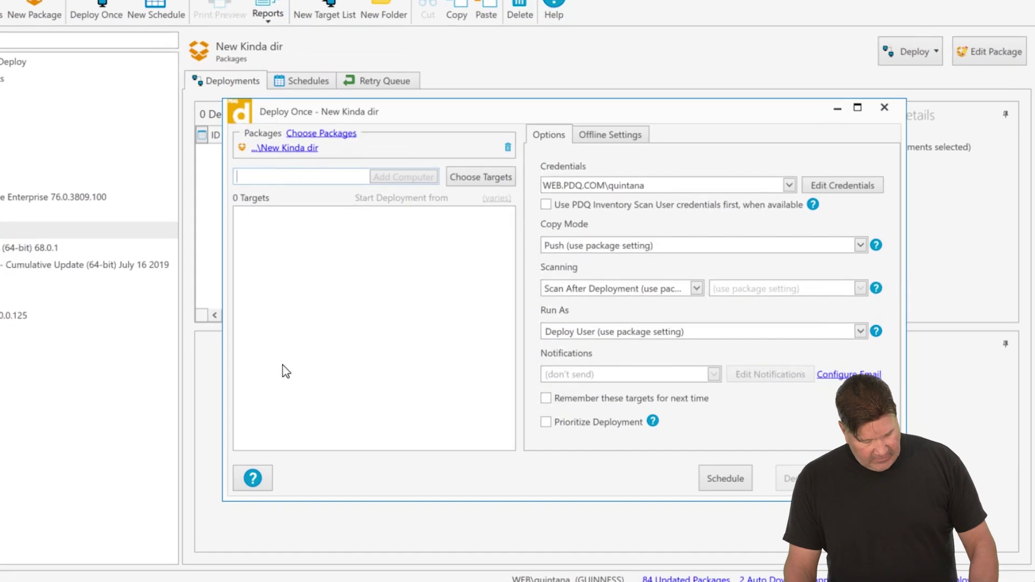
pyautogui.write('.')
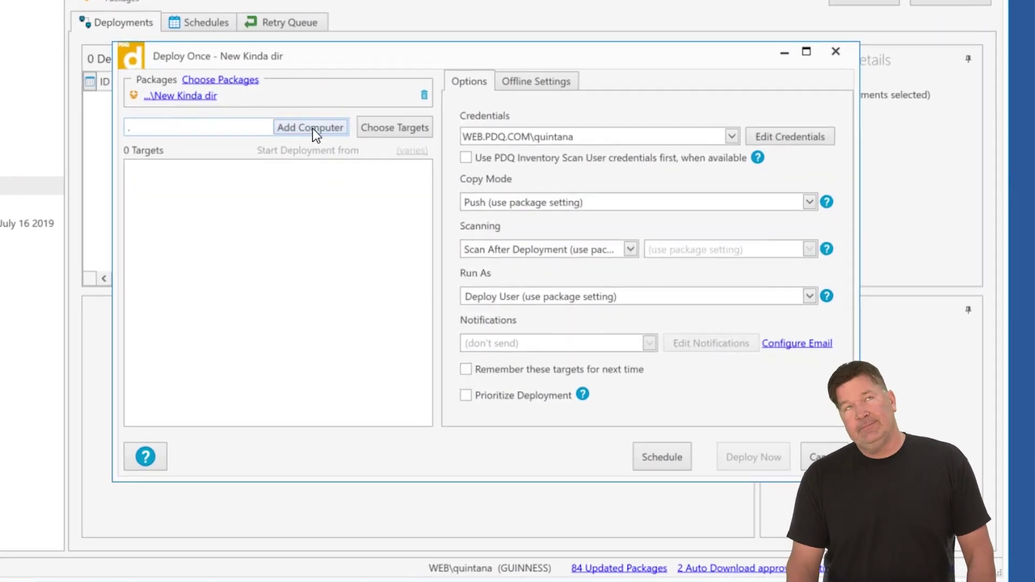
pyautogui.click(314, 129)
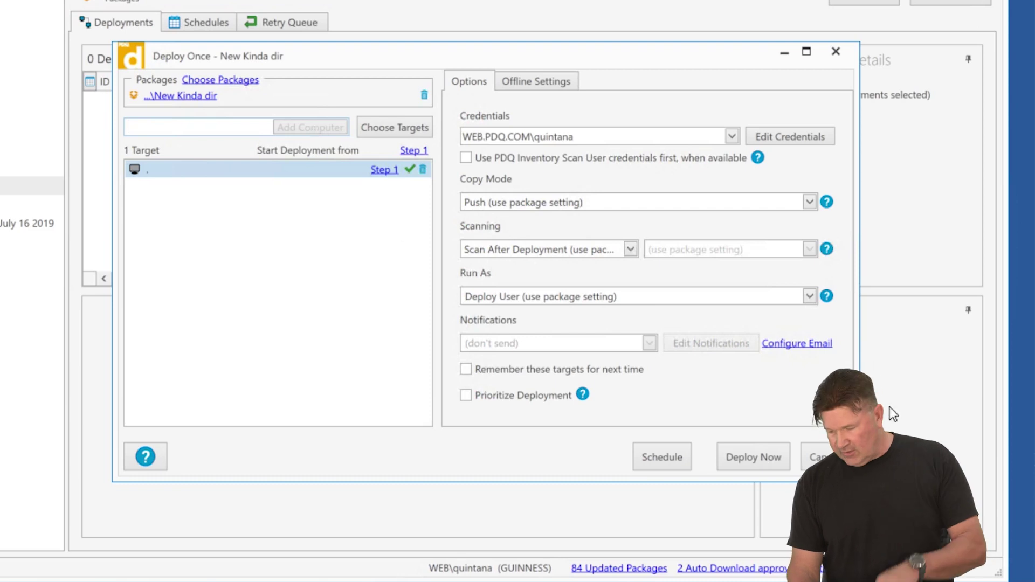
pyautogui.click(466, 395)
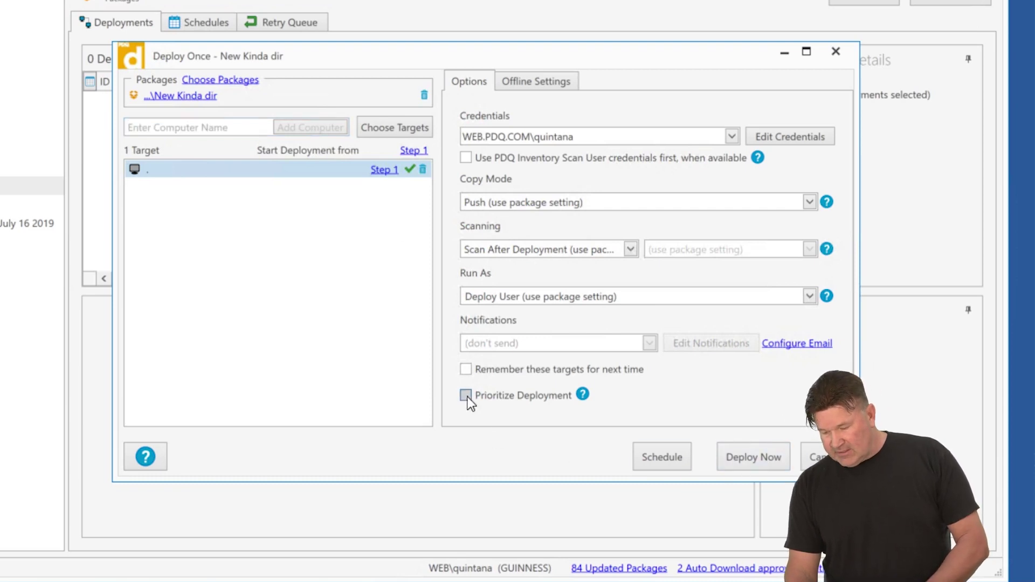
pyautogui.click(745, 458)
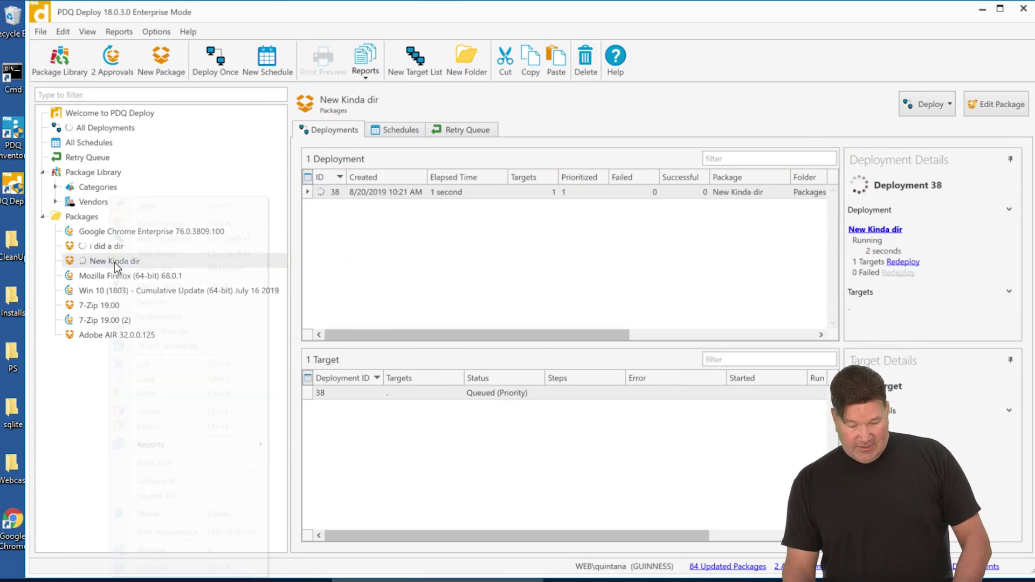
# - Launch a second prioritized New Kinda dir deployment to the local computer, then view All Deployments
pyautogui.rightClick(113, 262)
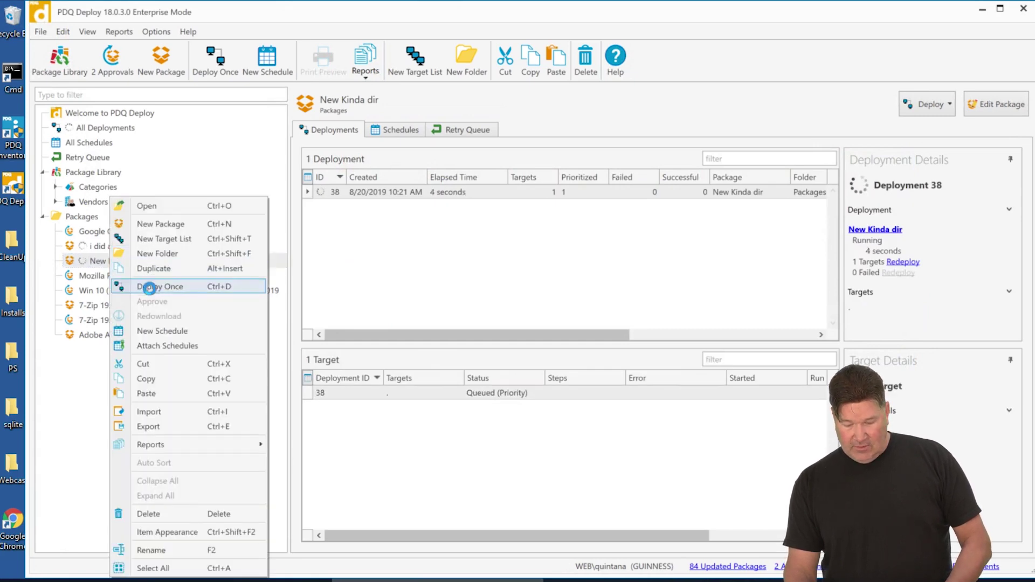
pyautogui.click(237, 286)
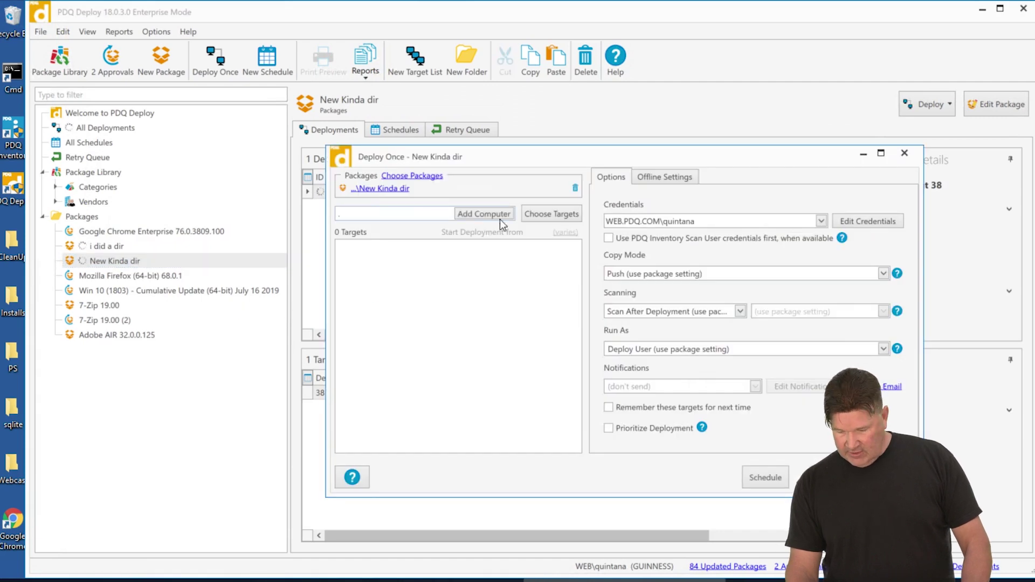
pyautogui.click(500, 216)
pyautogui.click(613, 427)
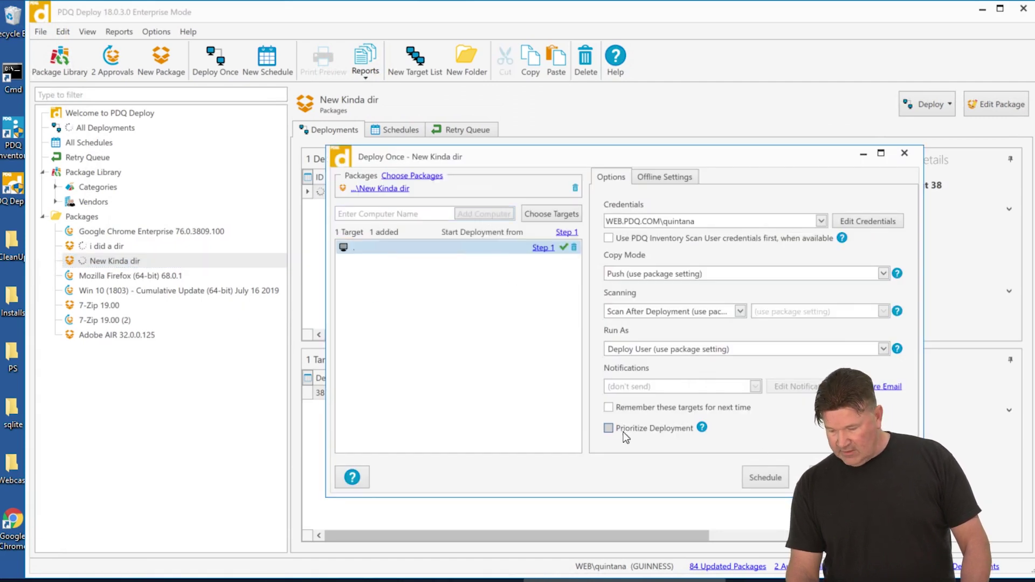
pyautogui.click(838, 477)
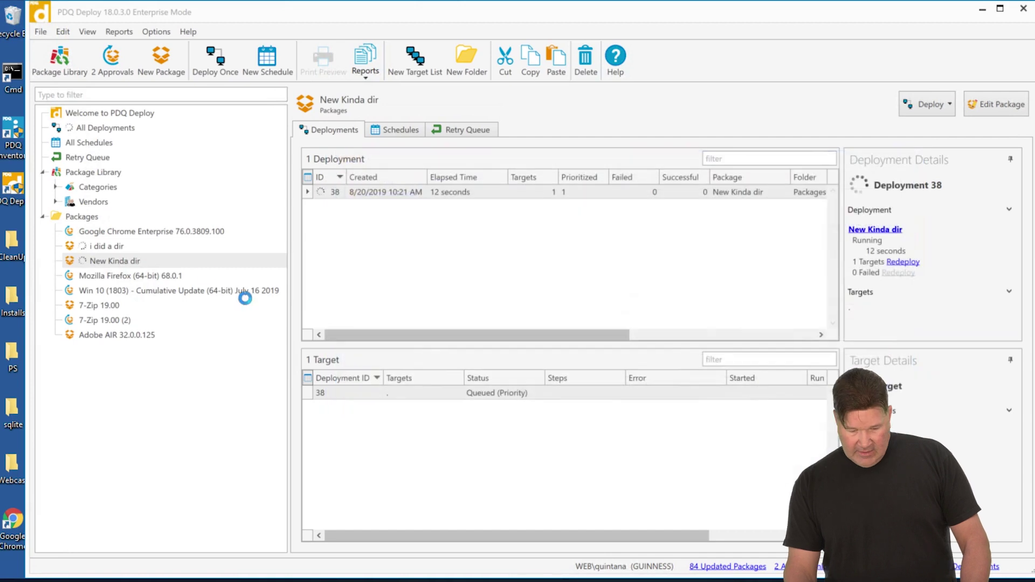
pyautogui.click(101, 130)
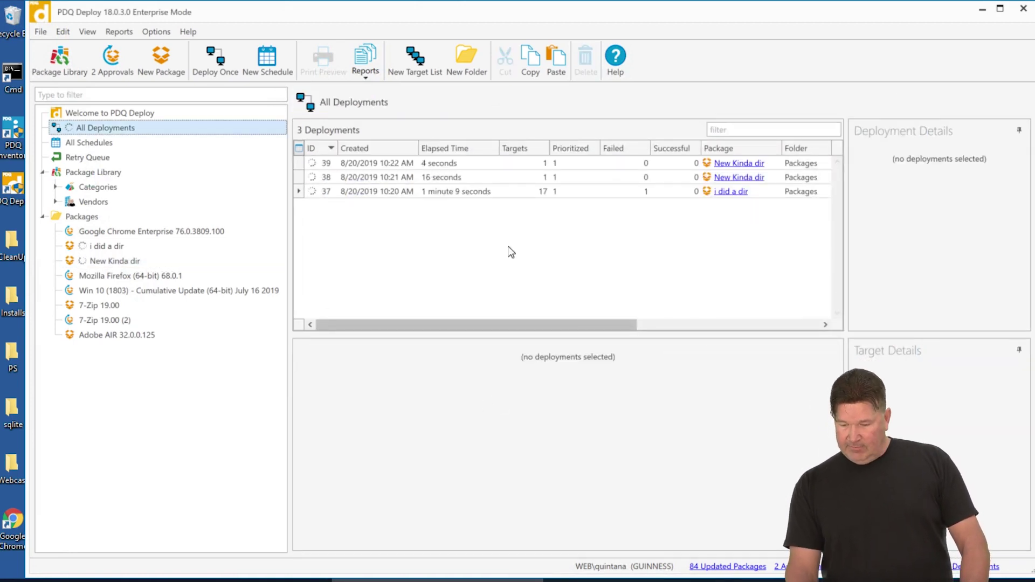
# - Inspect deployments 38 and 39, confirming 39's target is queued with priority
pyautogui.click(343, 177)
pyautogui.click(358, 160)
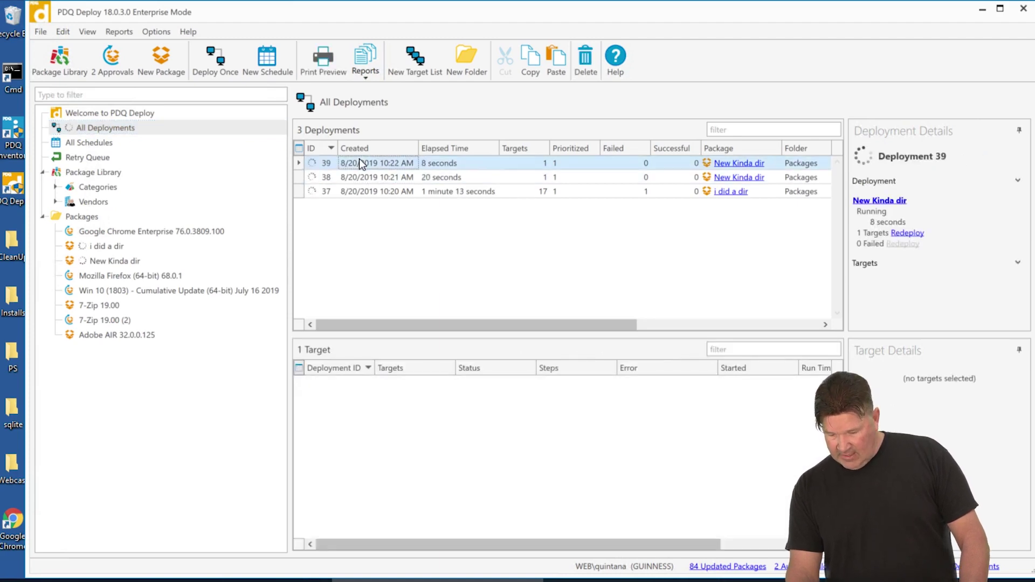